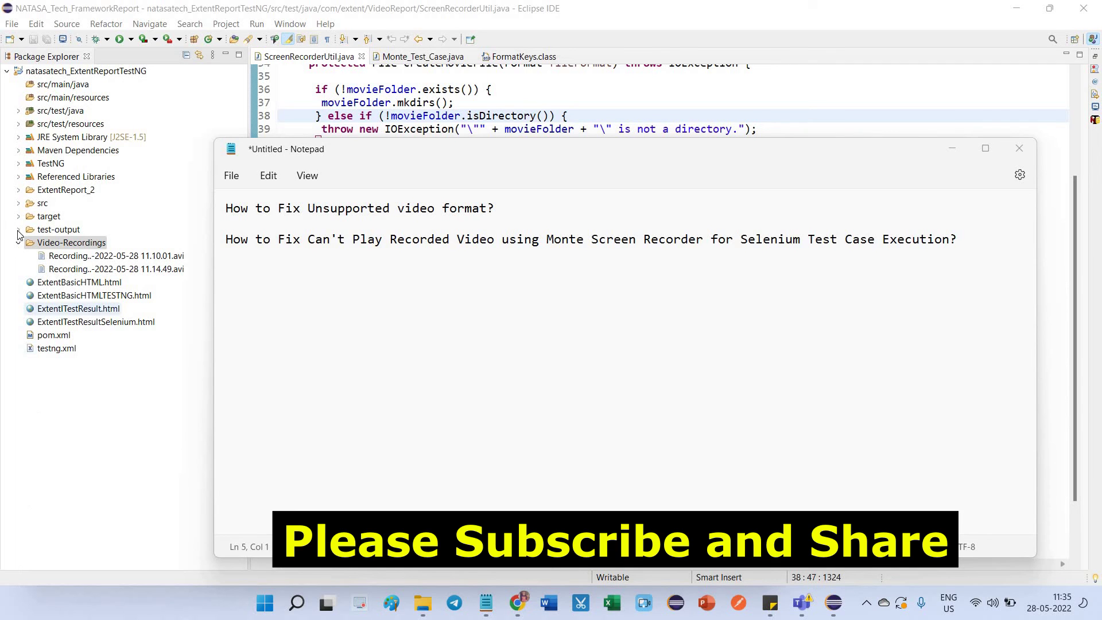
- Bring Eclipse to the front by selecting the Video-Recordings folder in Package Explorer
left_click(126, 457)
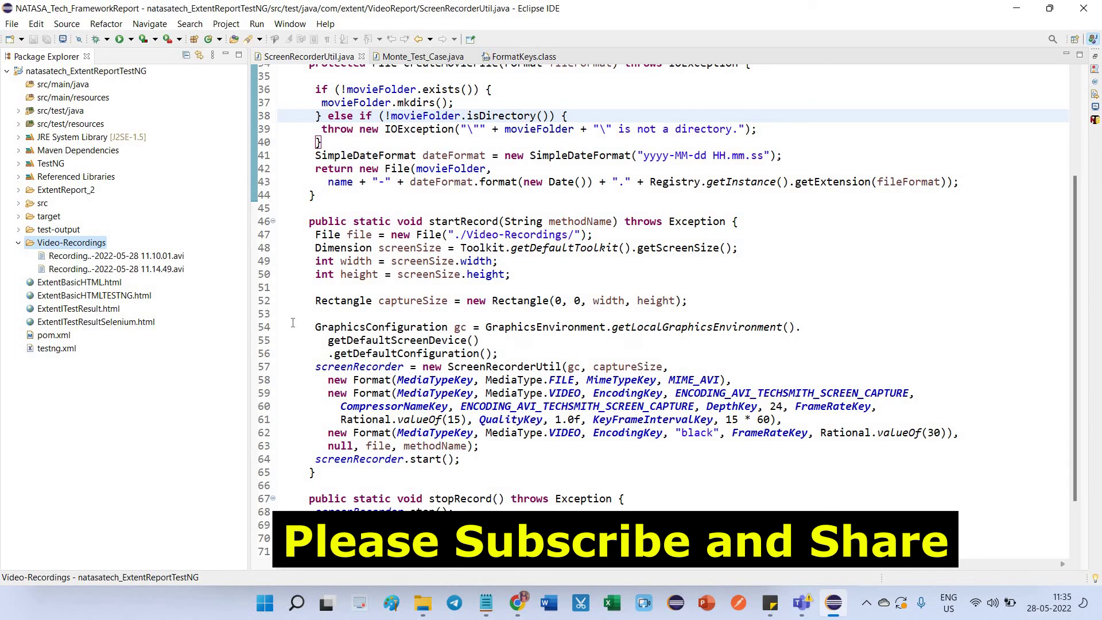
- Reveal the first Recording .avi file from Video-Recordings in System Explorer
left_click(162, 258)
right_click(162, 262)
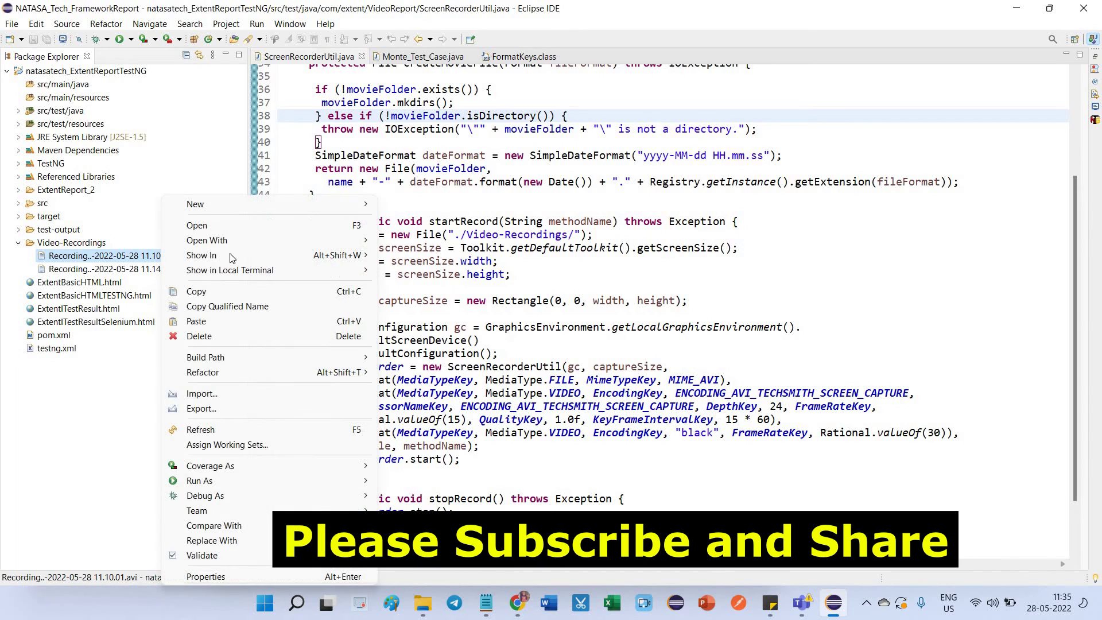
mouse_move(348, 256)
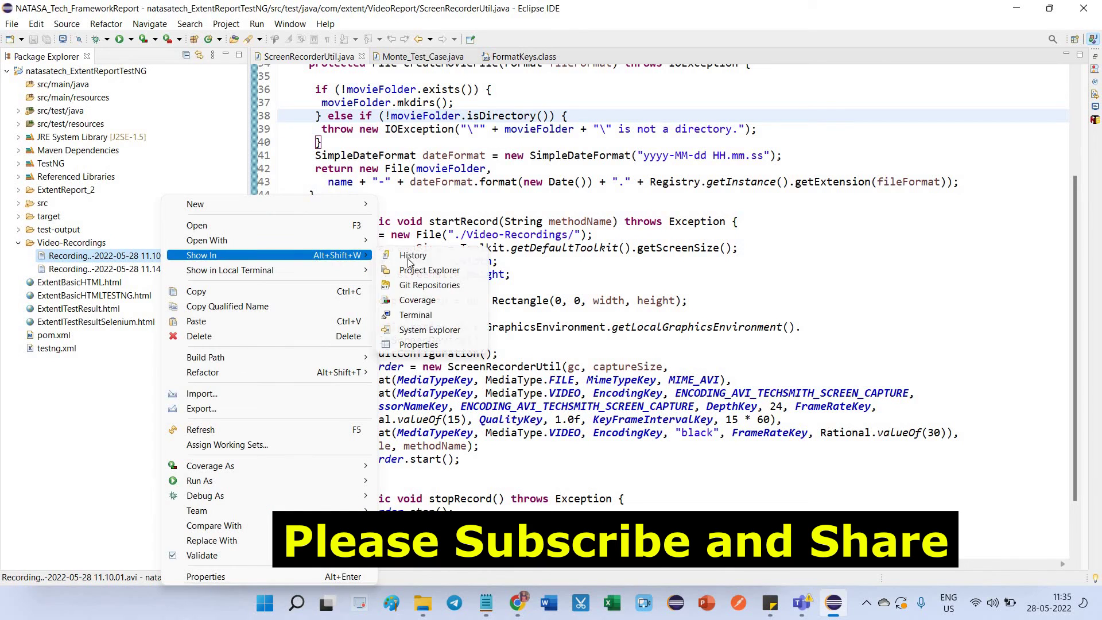
left_click(431, 331)
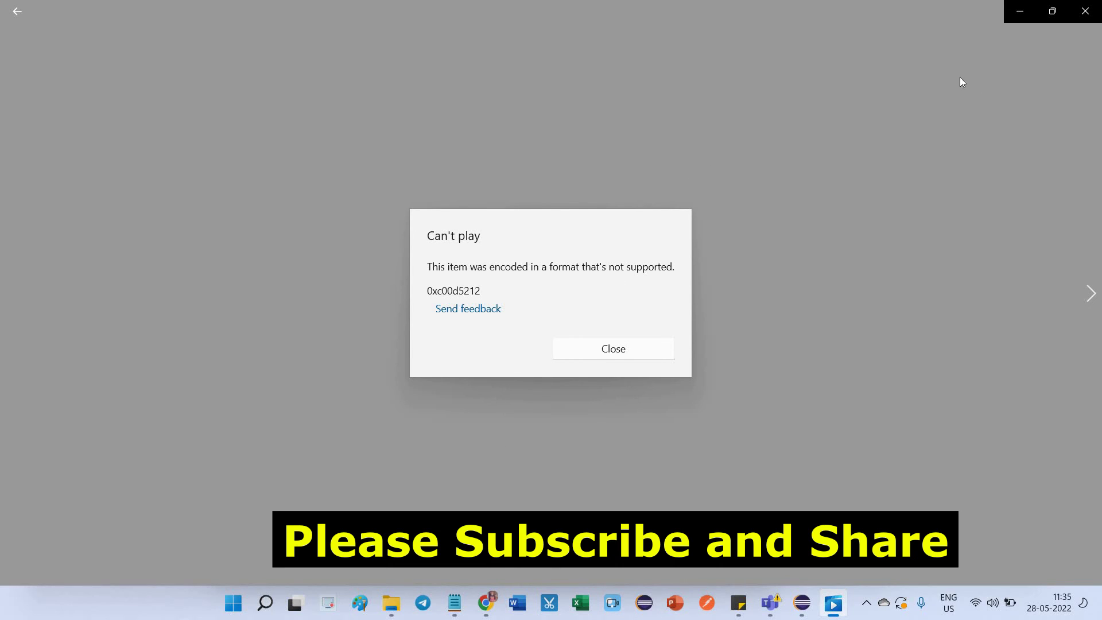
left_click(1075, 19)
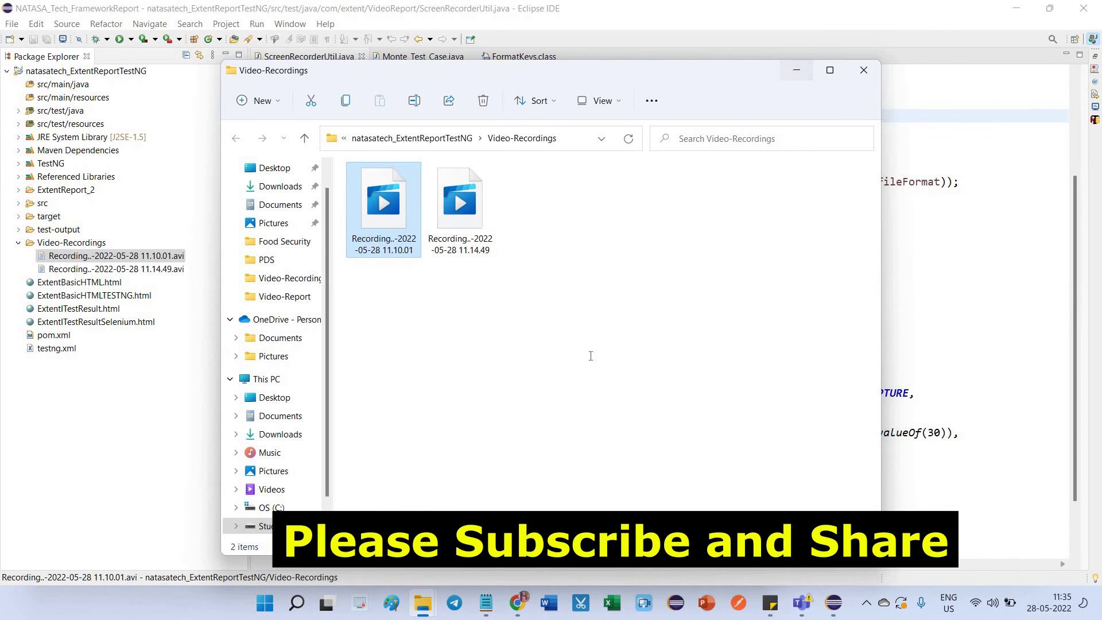
left_click(797, 70)
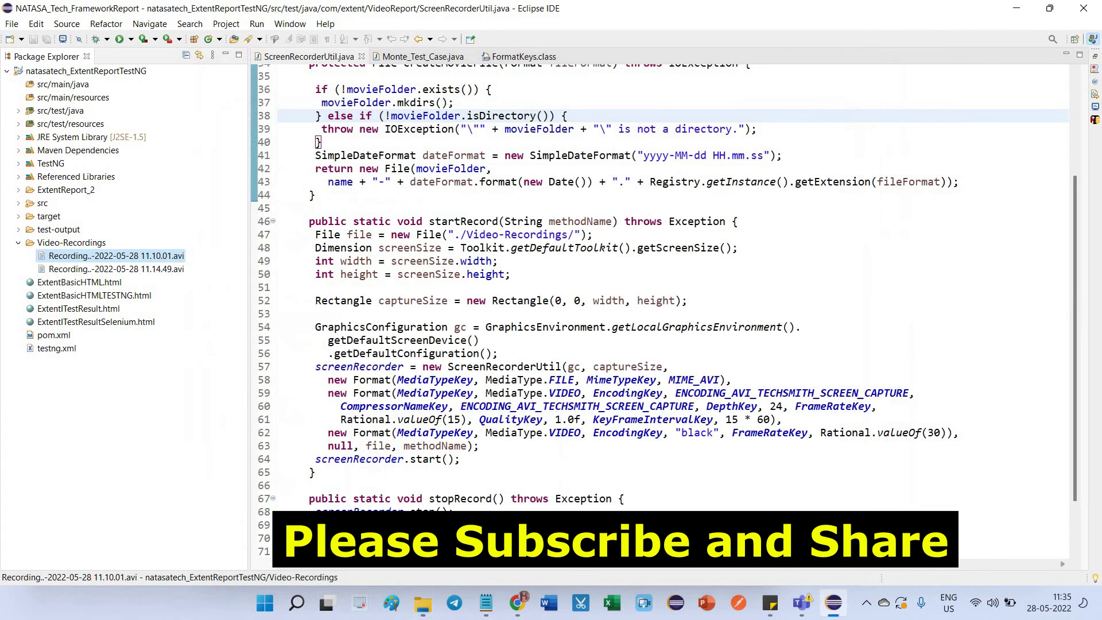
- Search Windows for 'windows' and open the Windows Update settings page
left_click(296, 604)
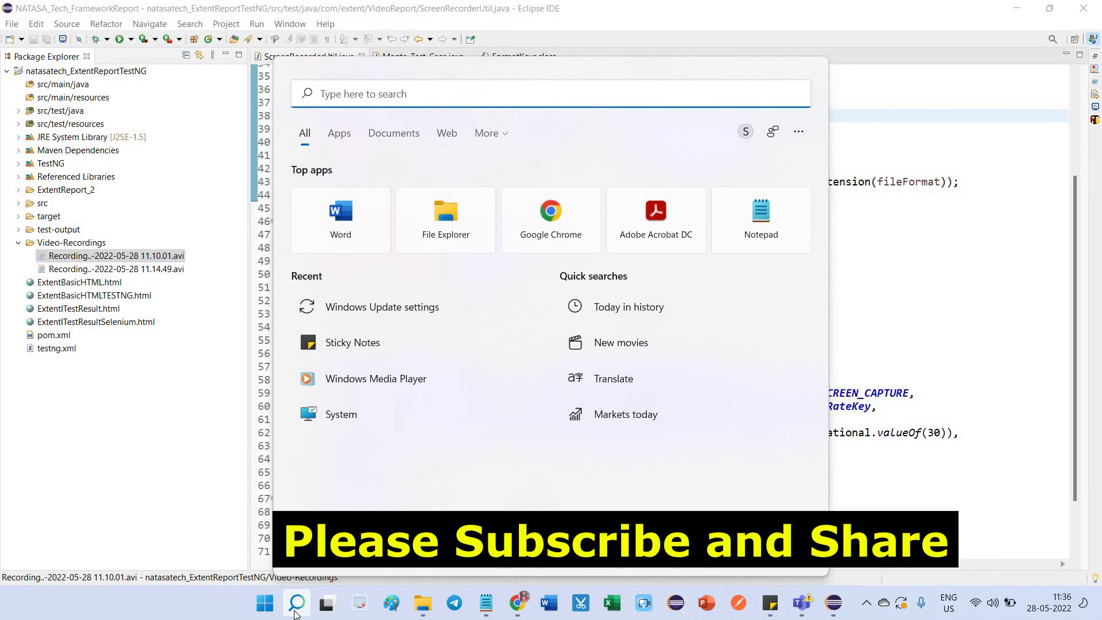
type("windo")
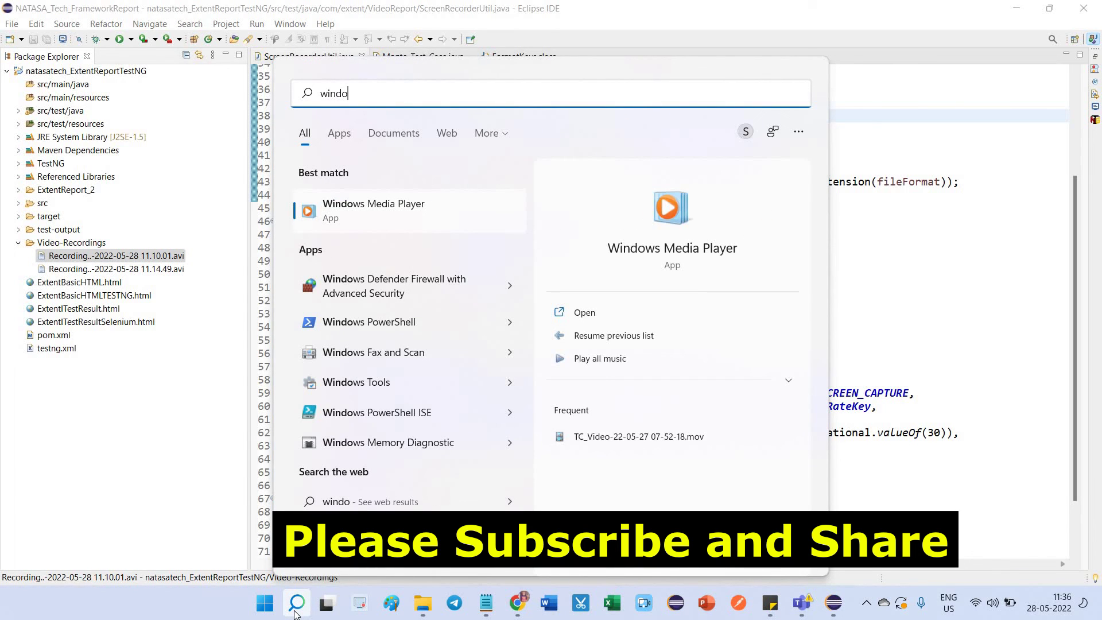
type("ws")
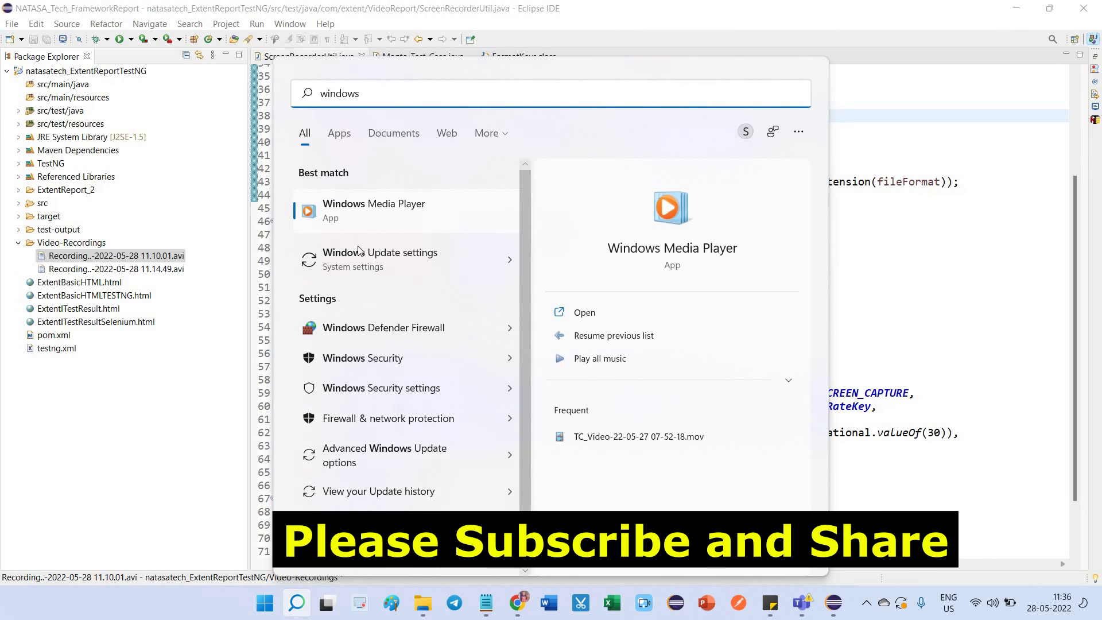
left_click(368, 258)
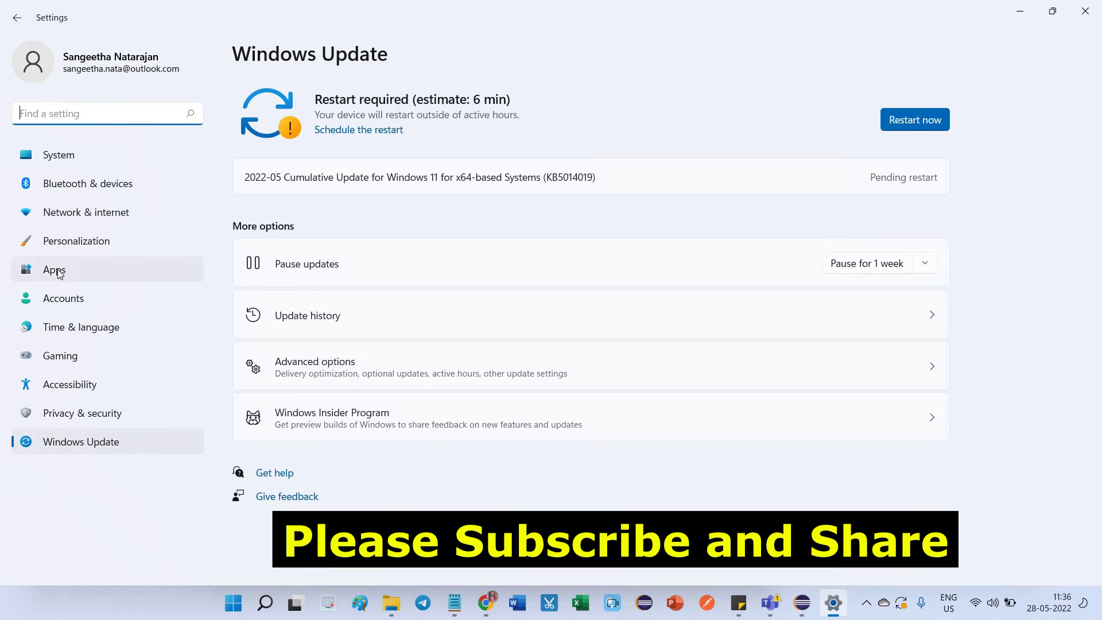
- Go to Apps > Default apps and search the app list for 'Film'
left_click(58, 272)
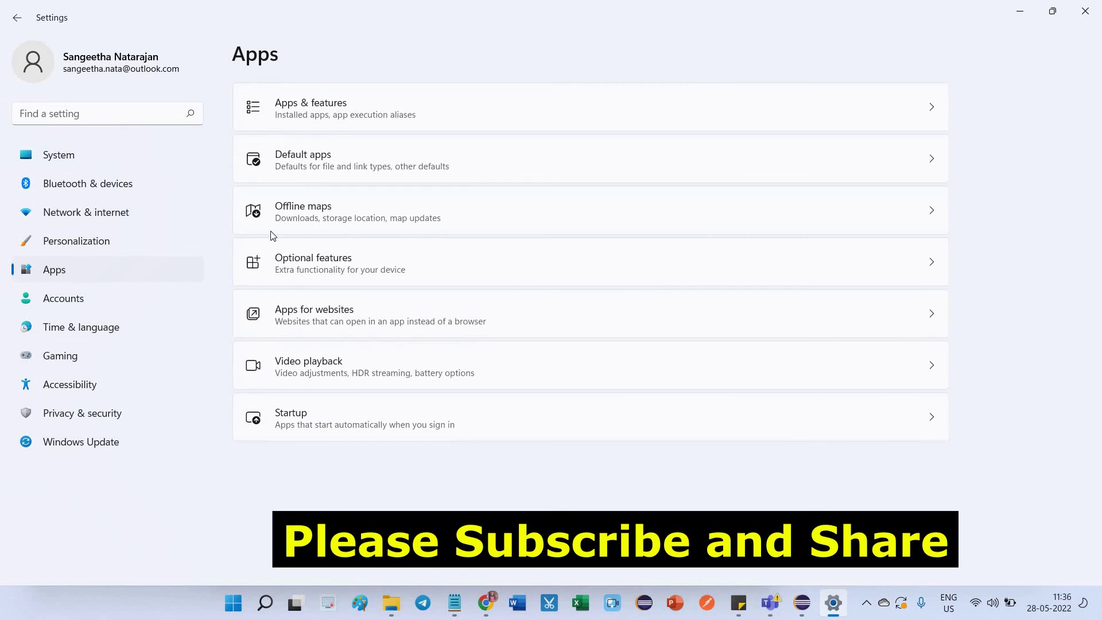
left_click(298, 162)
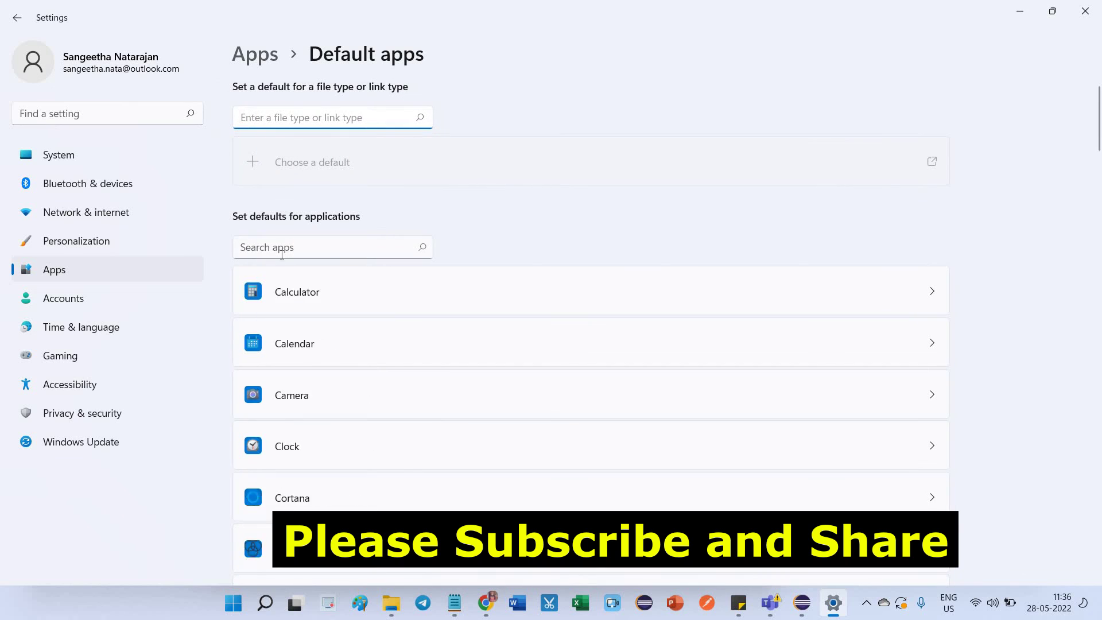
left_click(247, 250)
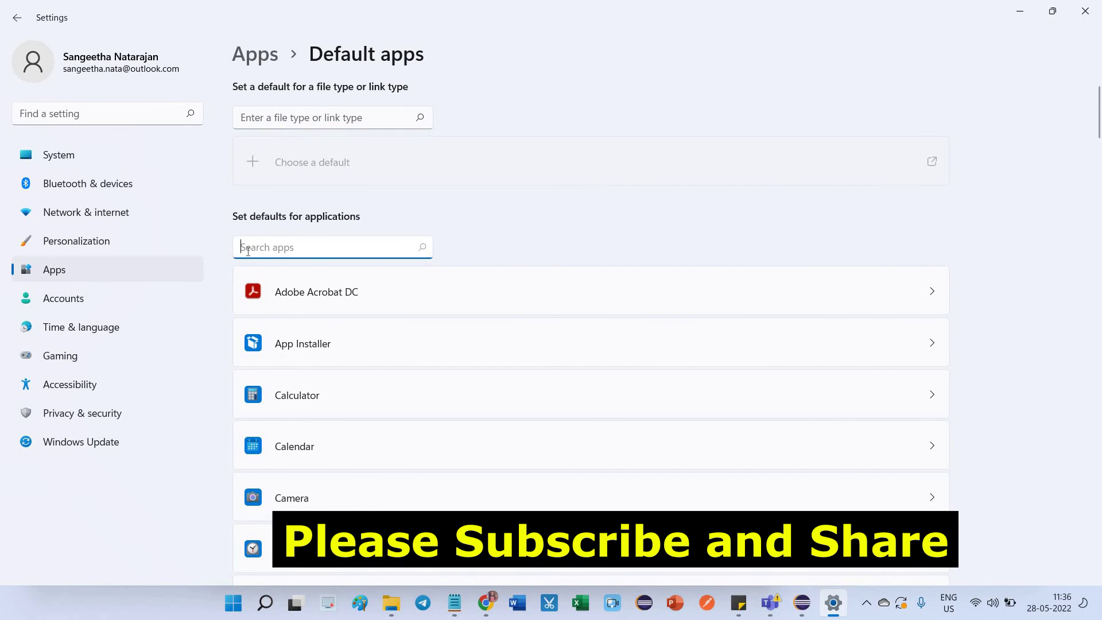
type("Fil")
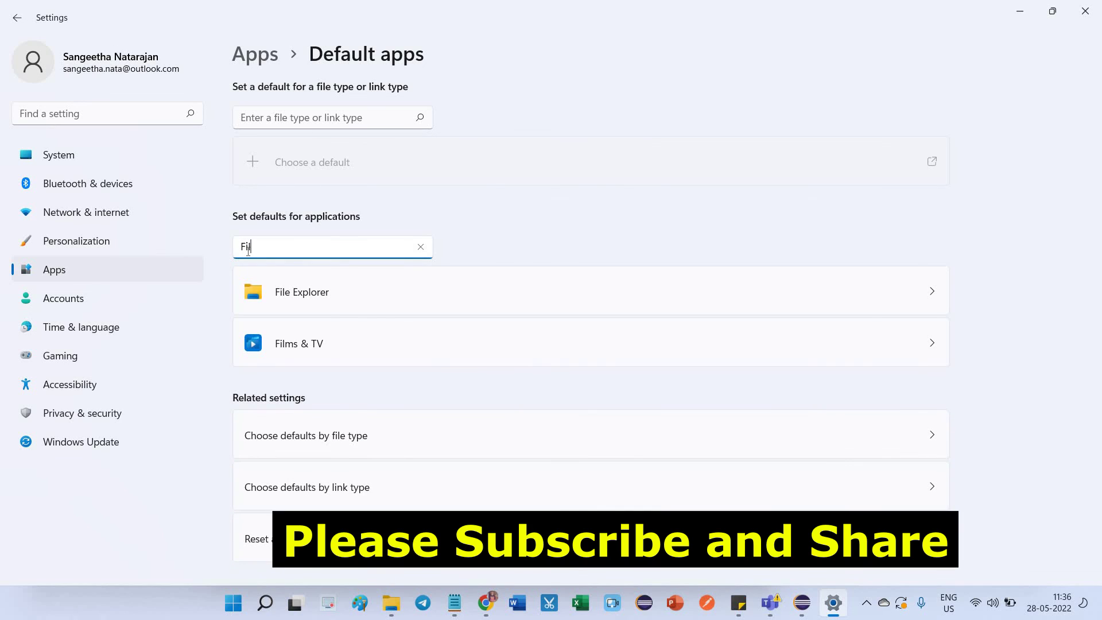
type("m")
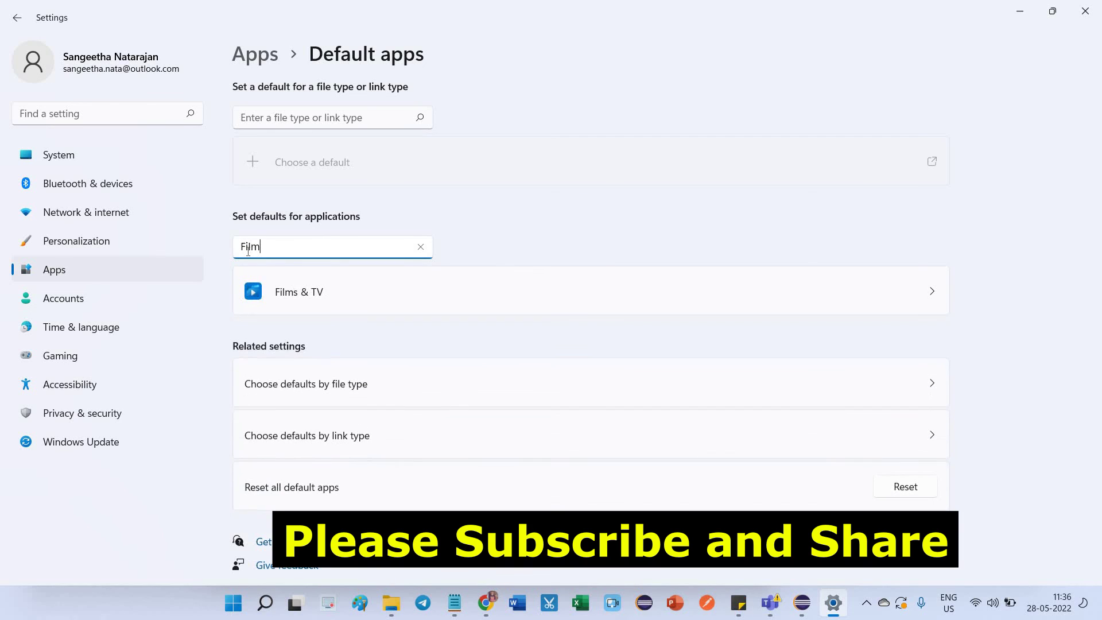
- Open Films & TV's default file types and scroll down to the .avi association
left_click(293, 298)
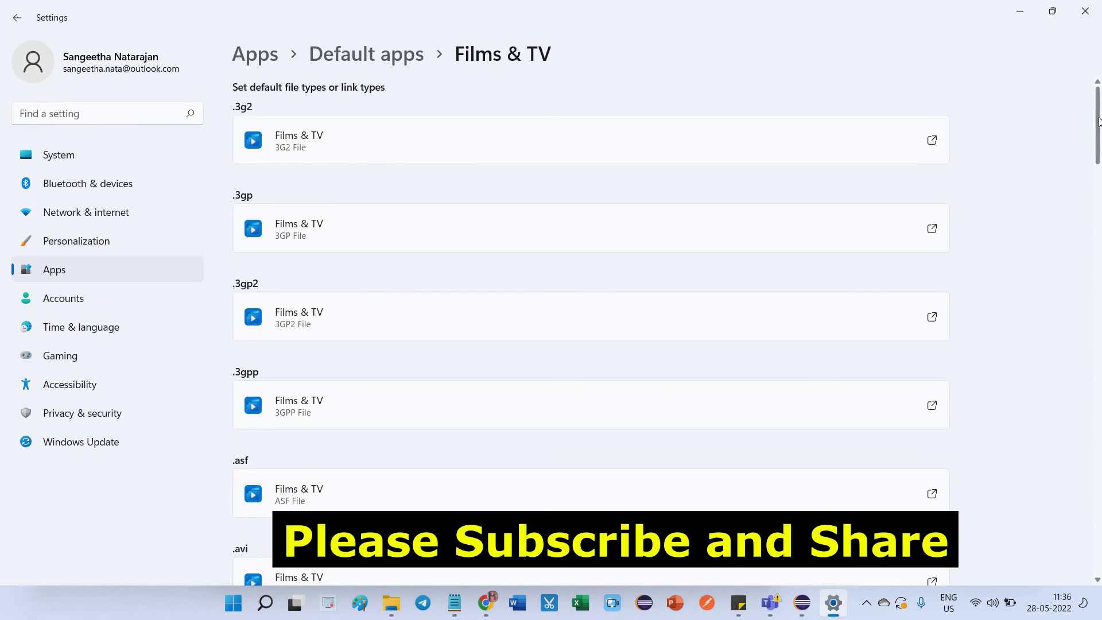
scroll(1099, 121, "down", 3)
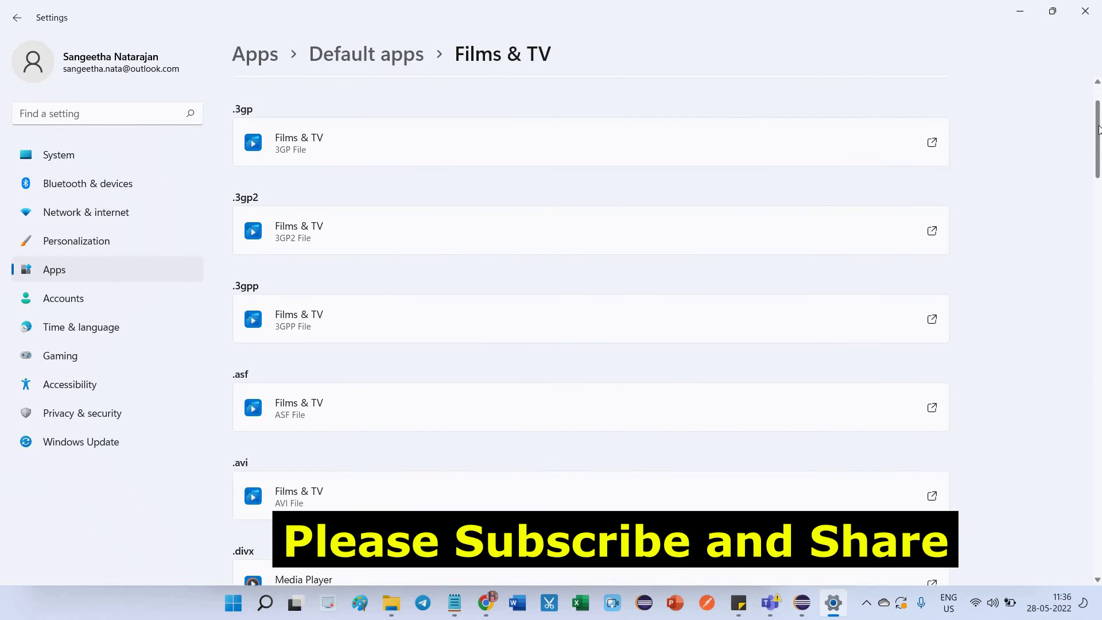
scroll(1099, 130, "down", 2)
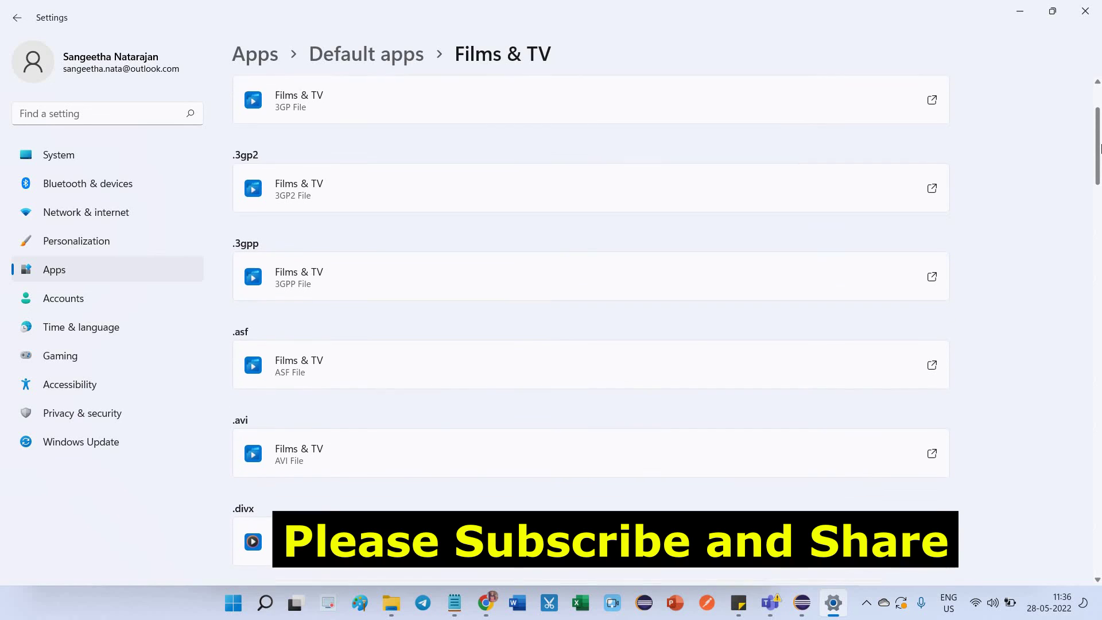
scroll(1099, 148, "down", 2)
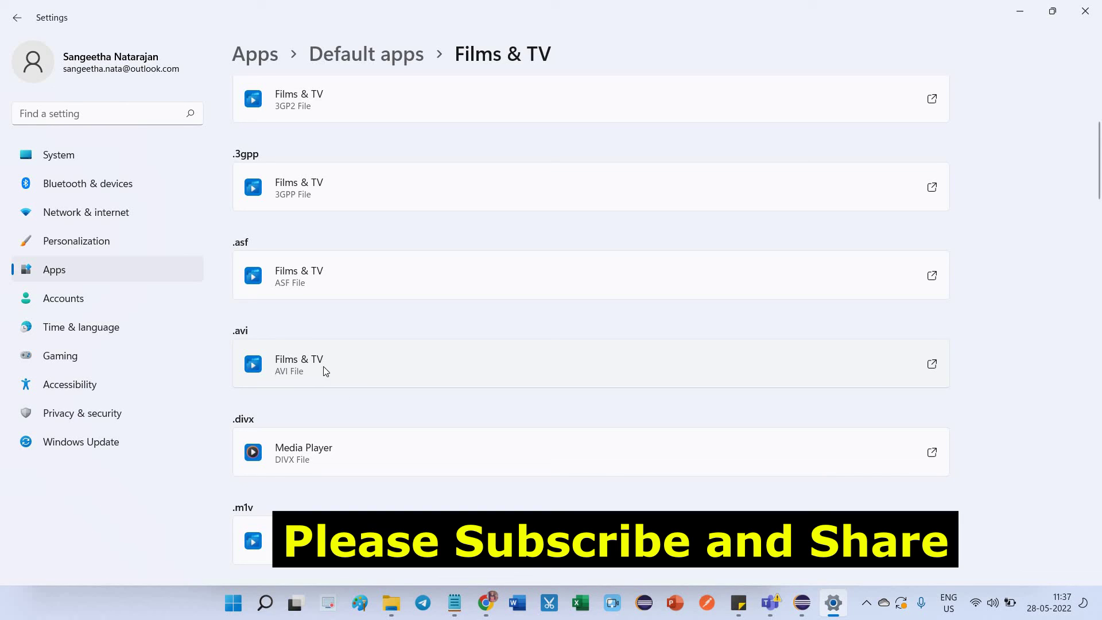
- Retry the first recording in Films & TV from File Explorer, then close it and return to Settings
mouse_move(391, 602)
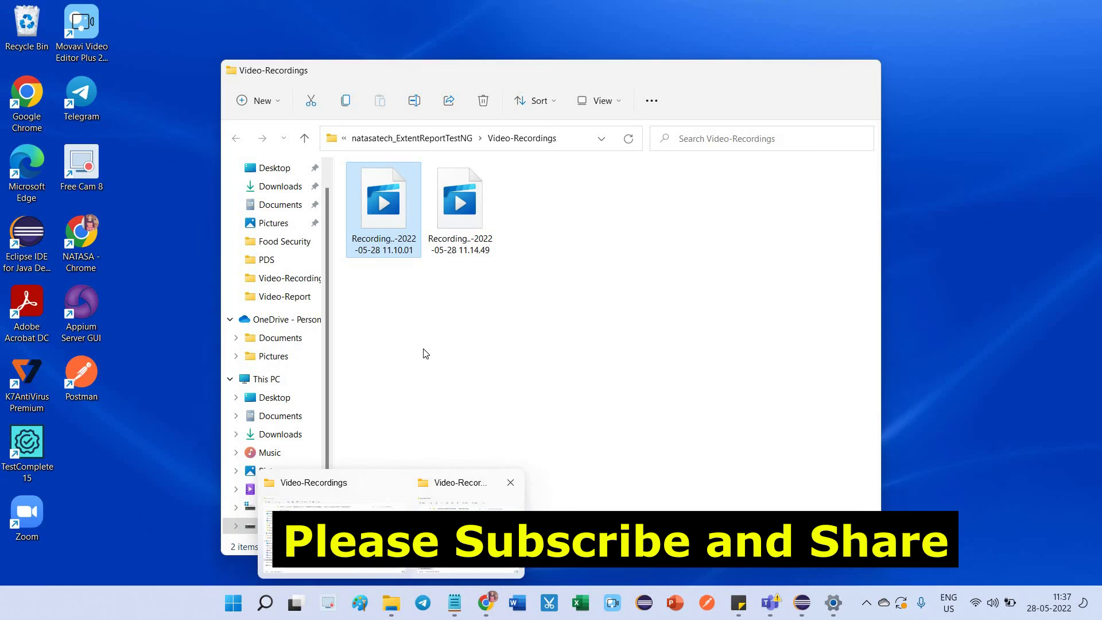
left_click(468, 517)
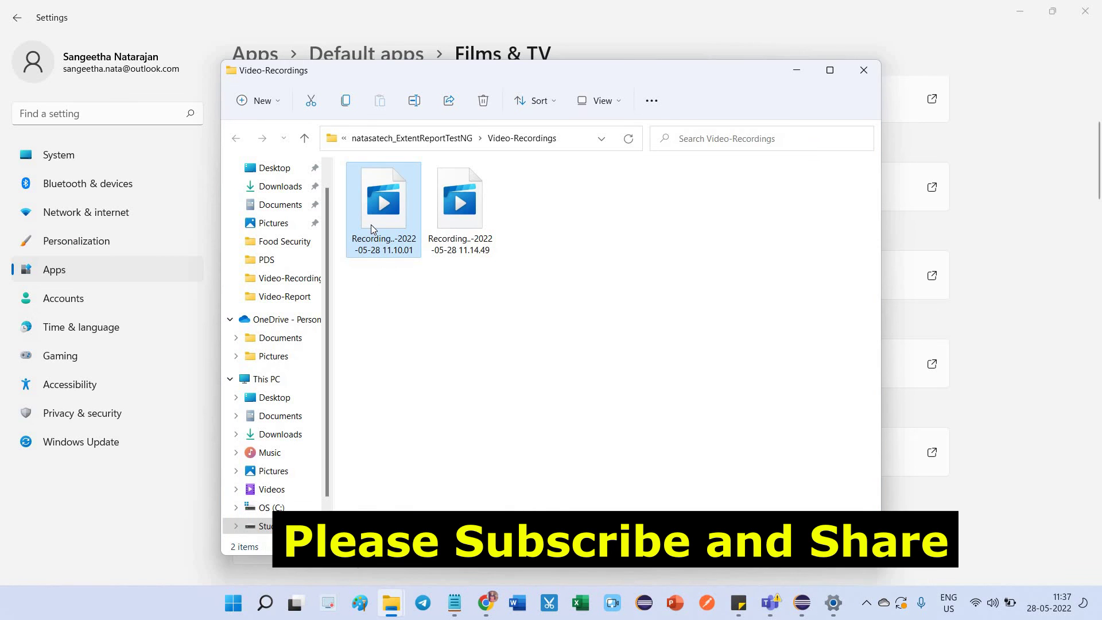
right_click(372, 228)
mouse_move(540, 298)
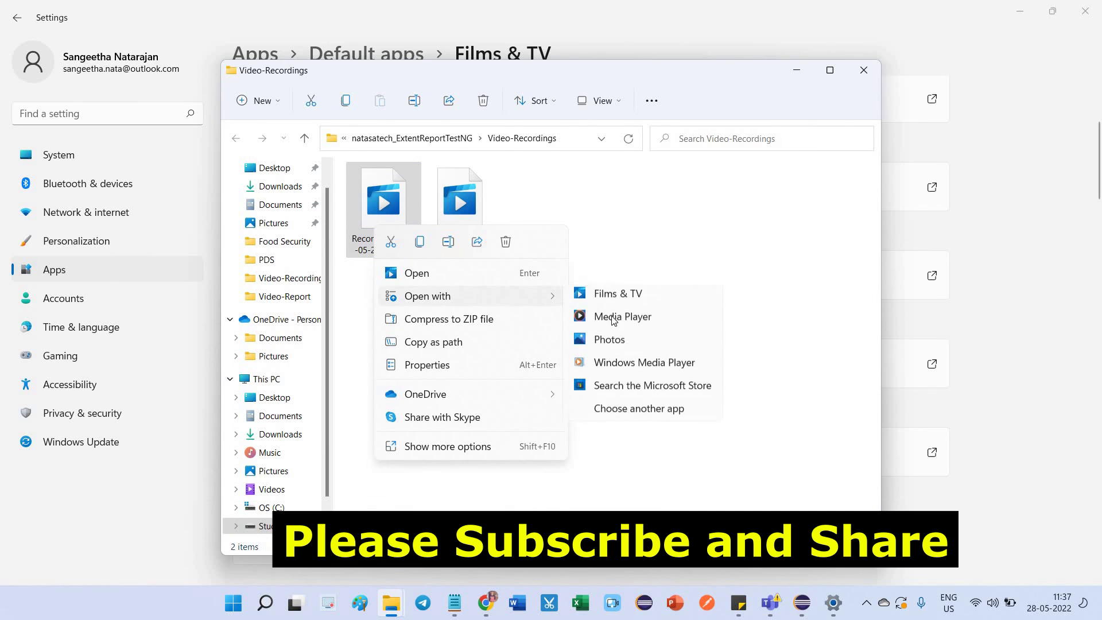
left_click(607, 301)
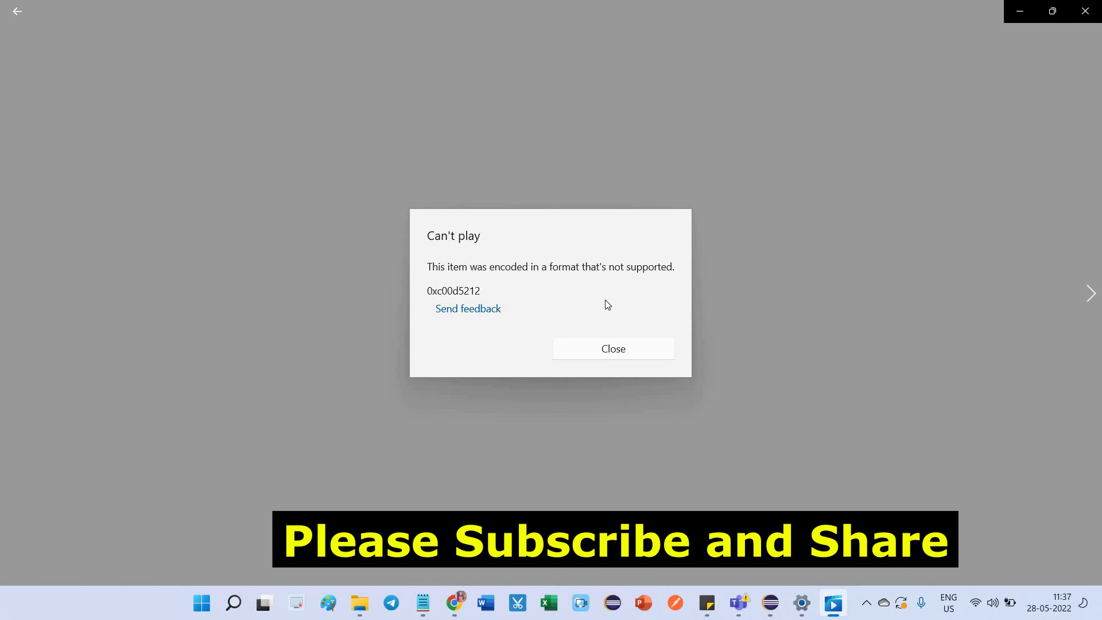
left_click(1085, 11)
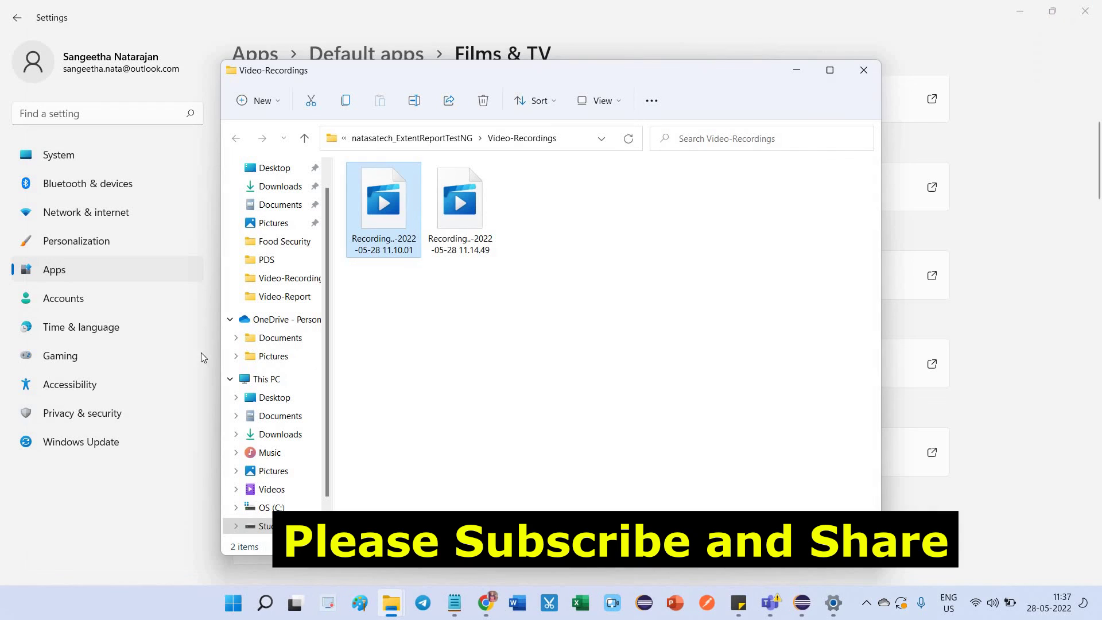
key("alt+Tab")
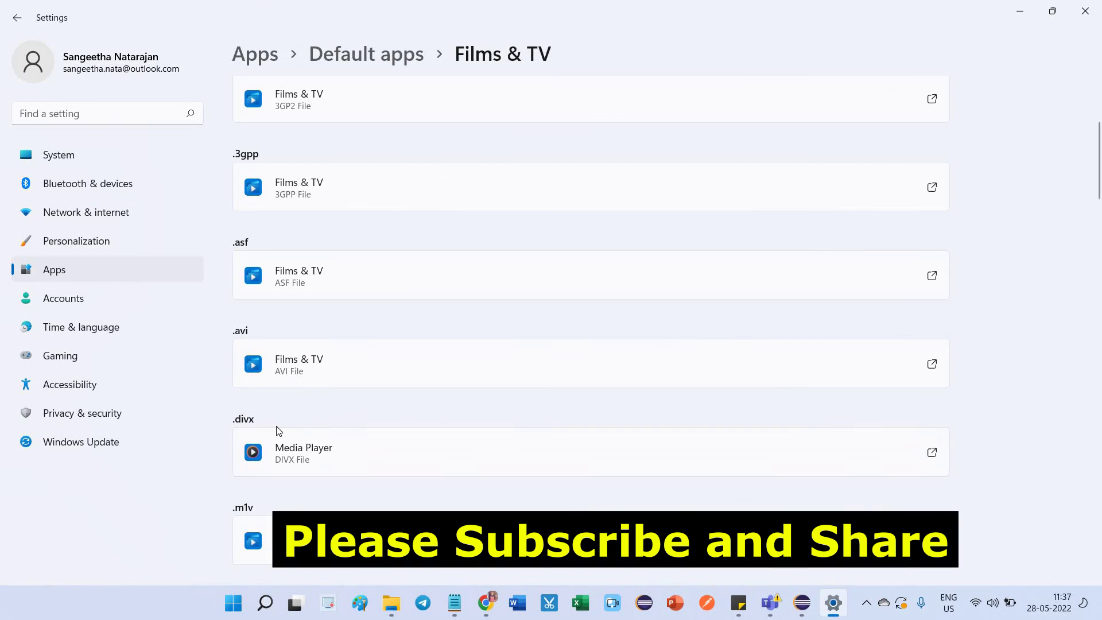
- Change the .avi default app from Films & TV to Windows Media Player
left_click(291, 372)
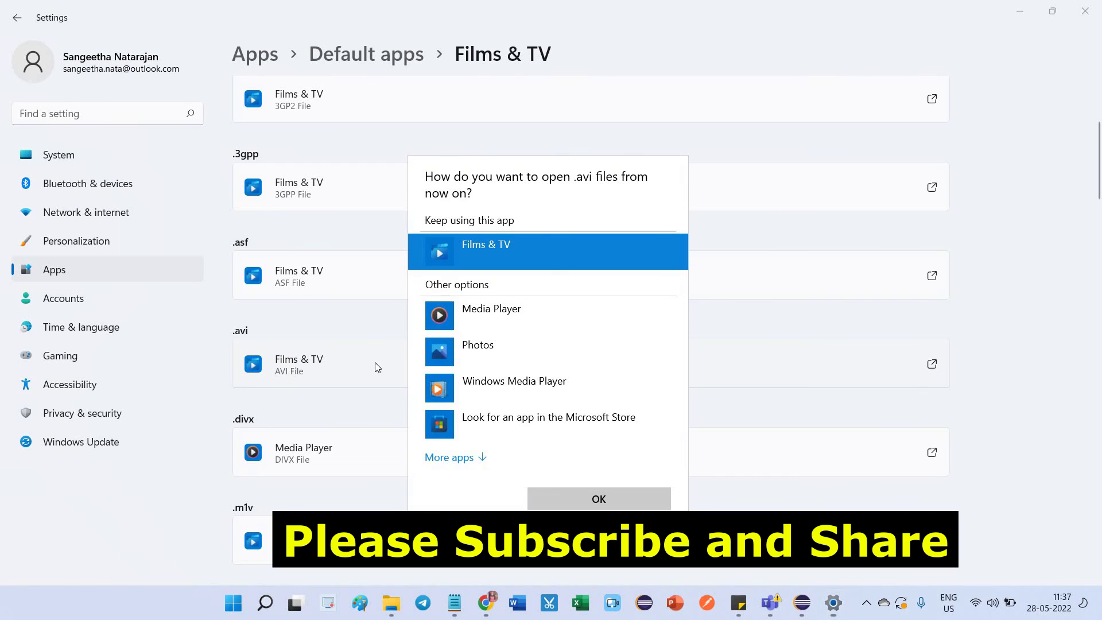
left_click(501, 400)
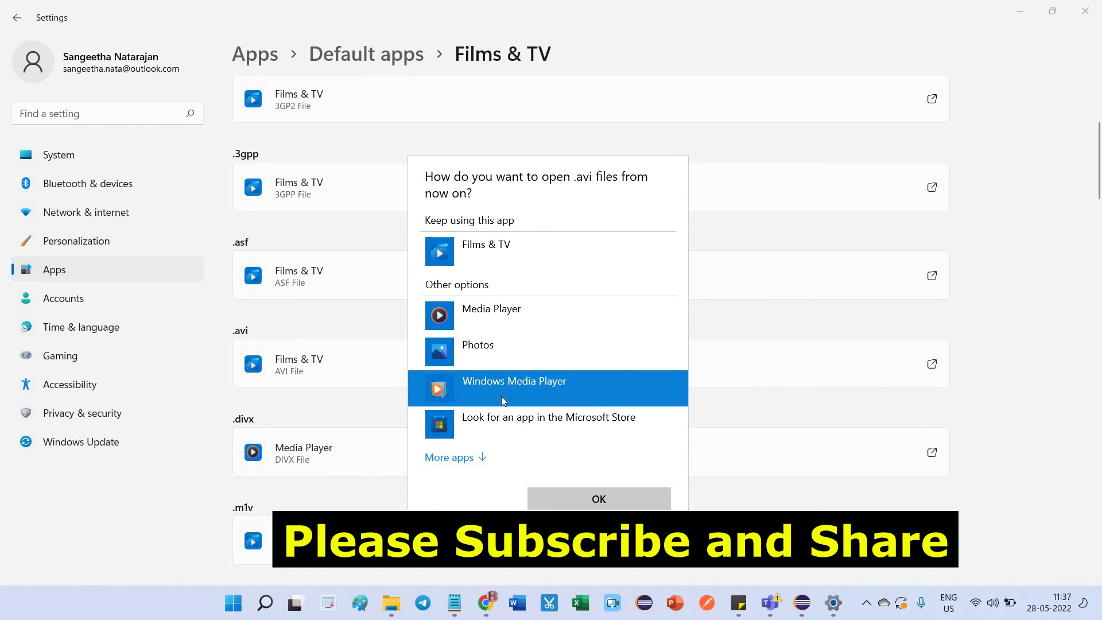
left_click(585, 502)
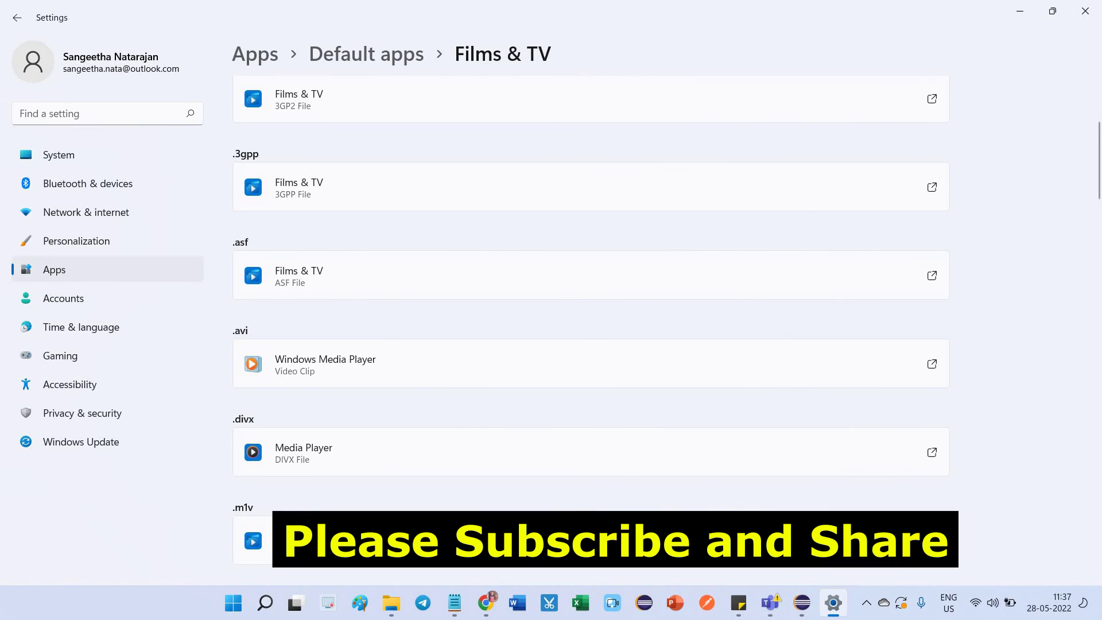
mouse_move(495, 608)
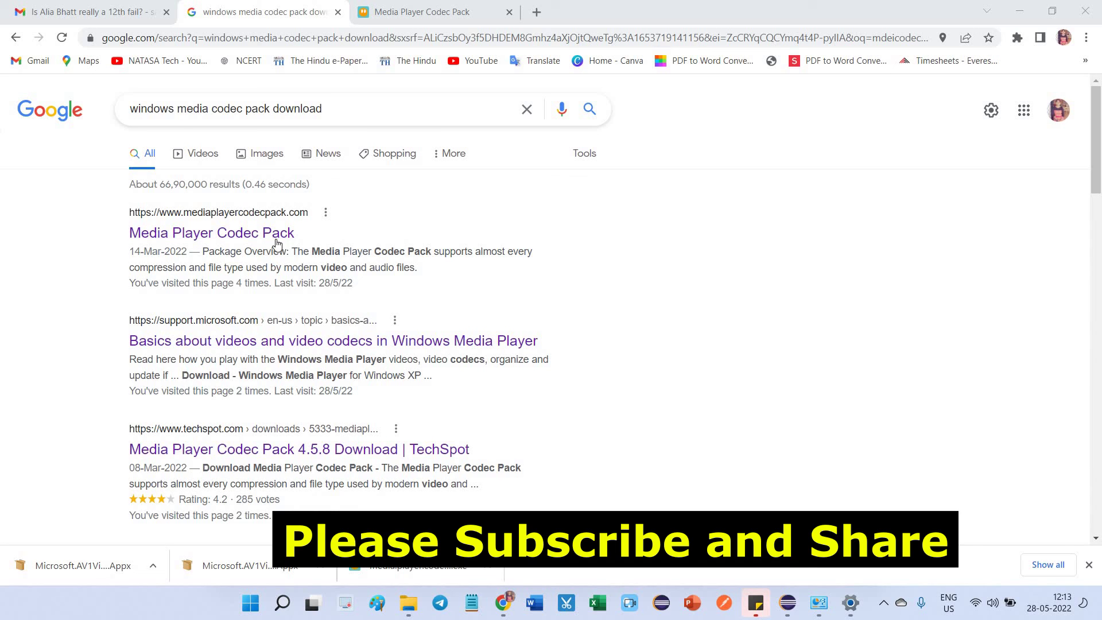
- Switch to the Media Player Codec Pack tab and show the downloaded installer in its folder
left_click(402, 6)
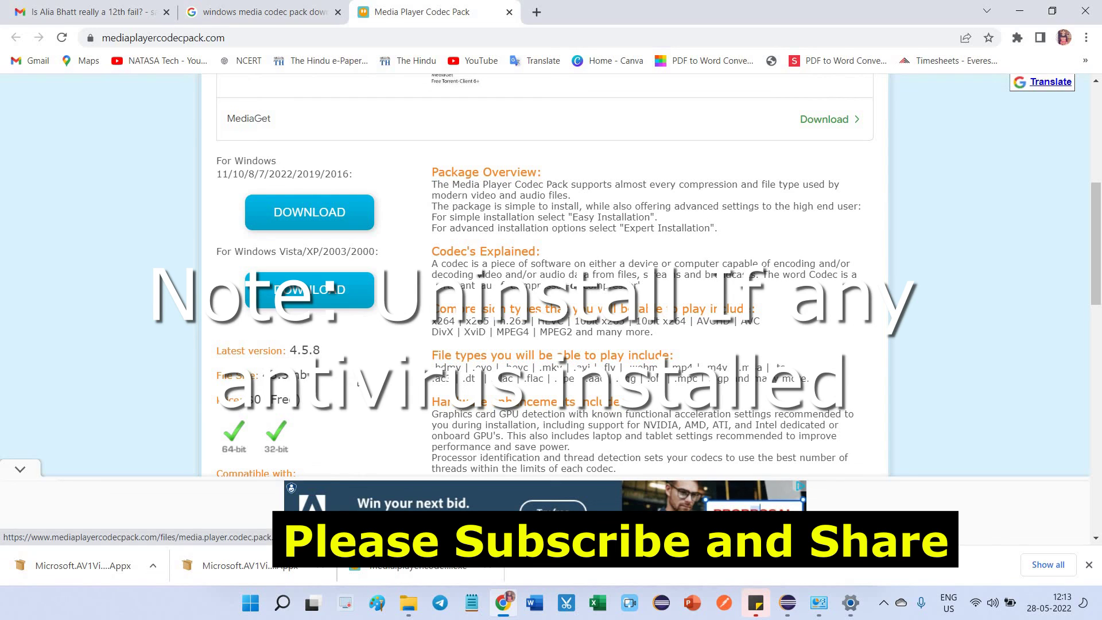
left_click(488, 569)
left_click(534, 512)
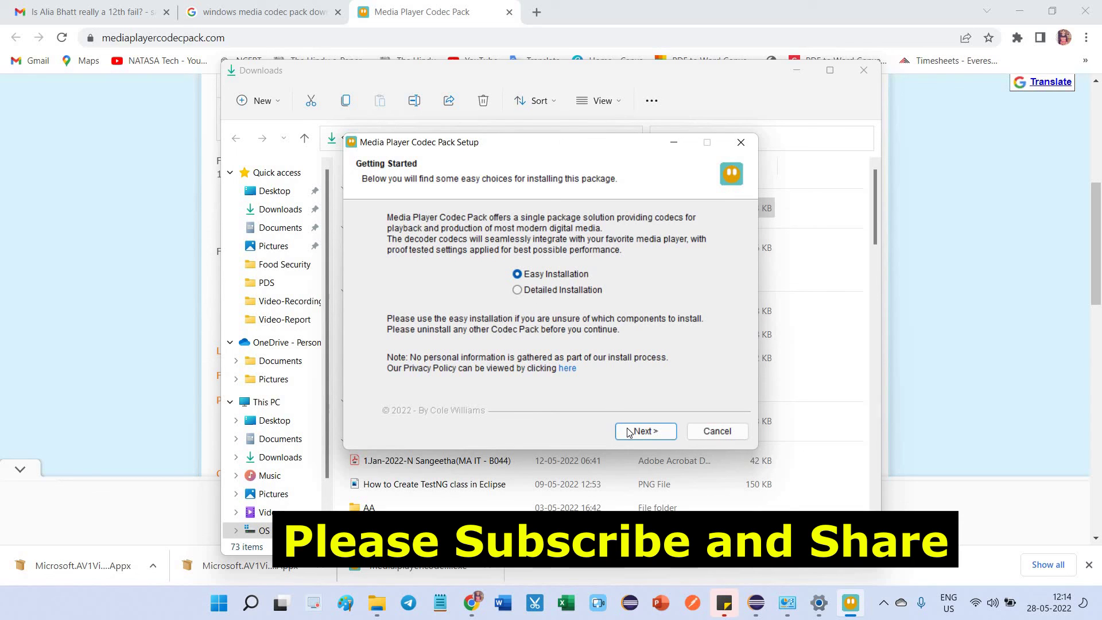
- Install Media Player Codec Pack with default components, skipping all bundled offers, and finish setup
left_click(644, 434)
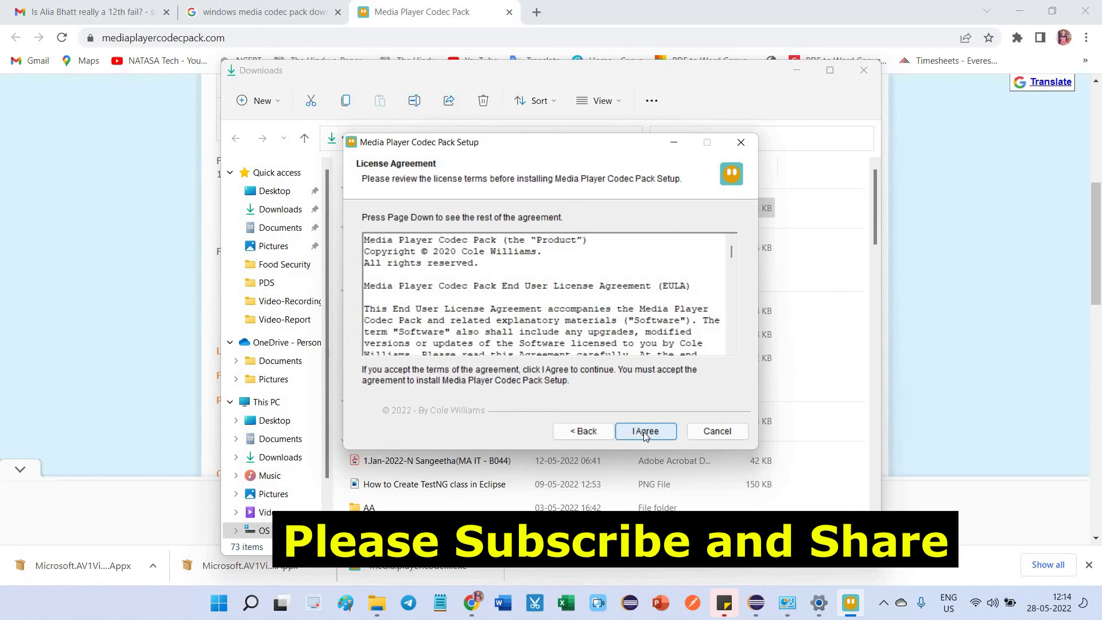
left_click(643, 431)
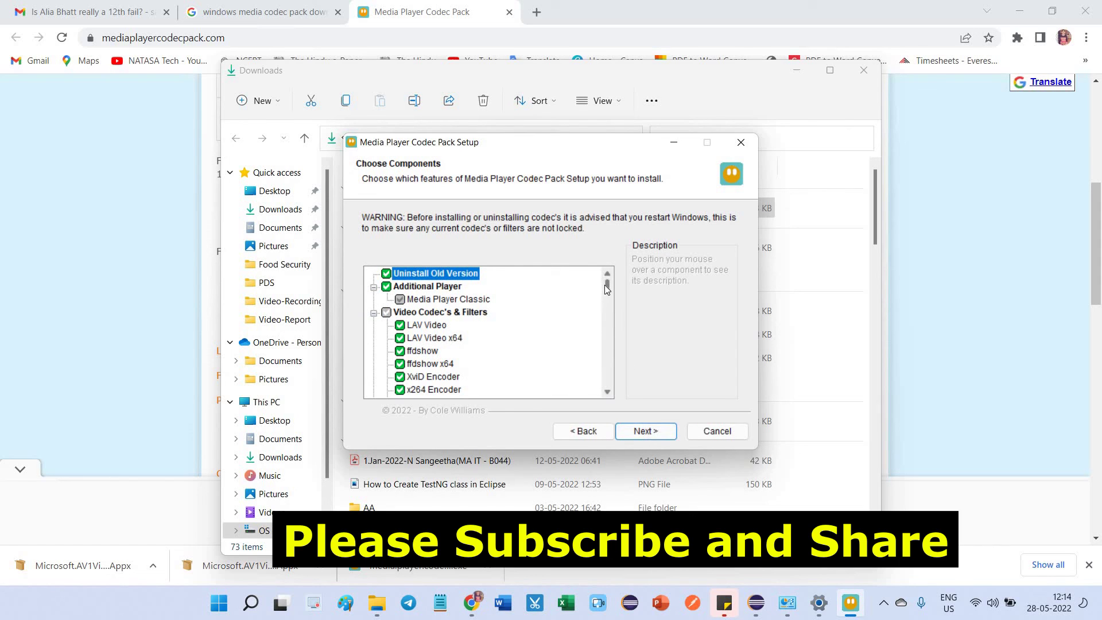
mouse_move(604, 287)
left_mouse_down()
mouse_move(604, 385)
mouse_move(609, 287)
left_mouse_up()
left_click(646, 431)
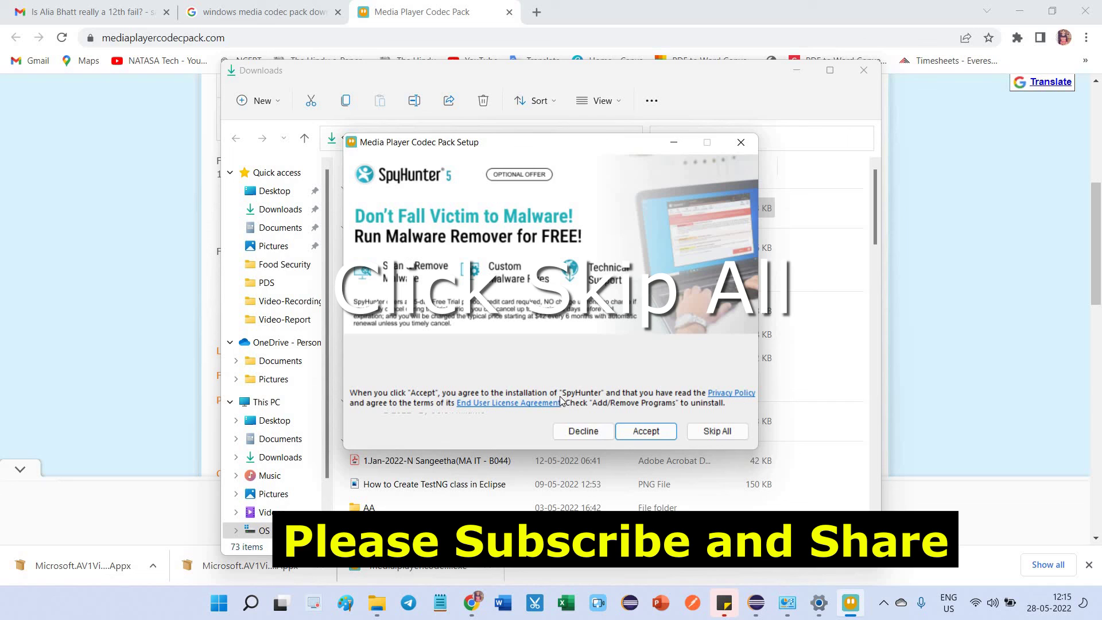
left_click(717, 431)
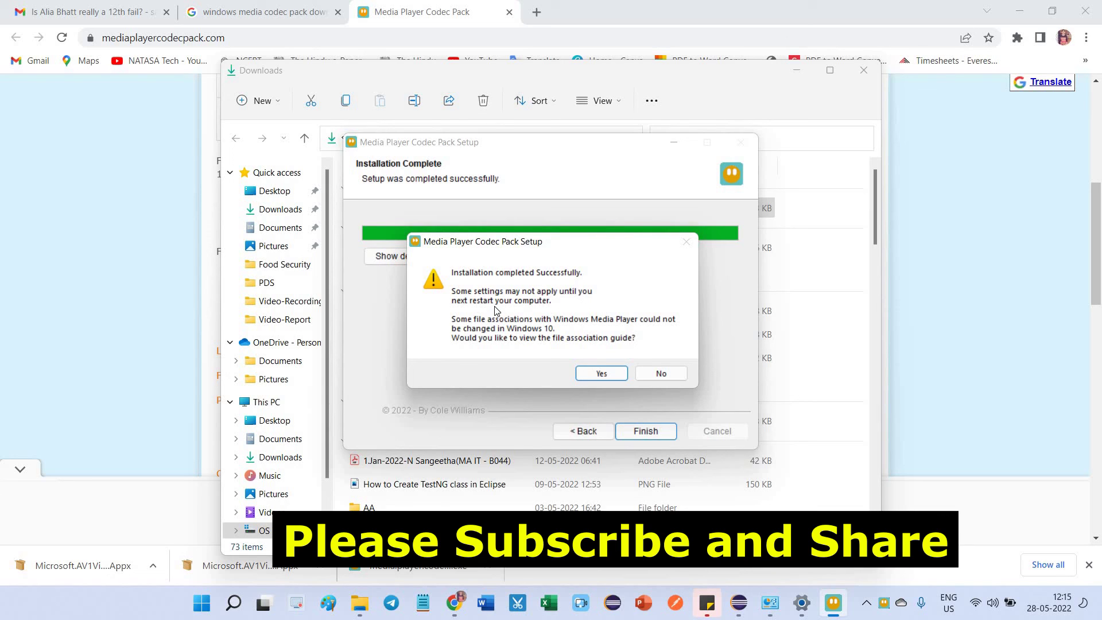
left_click(601, 373)
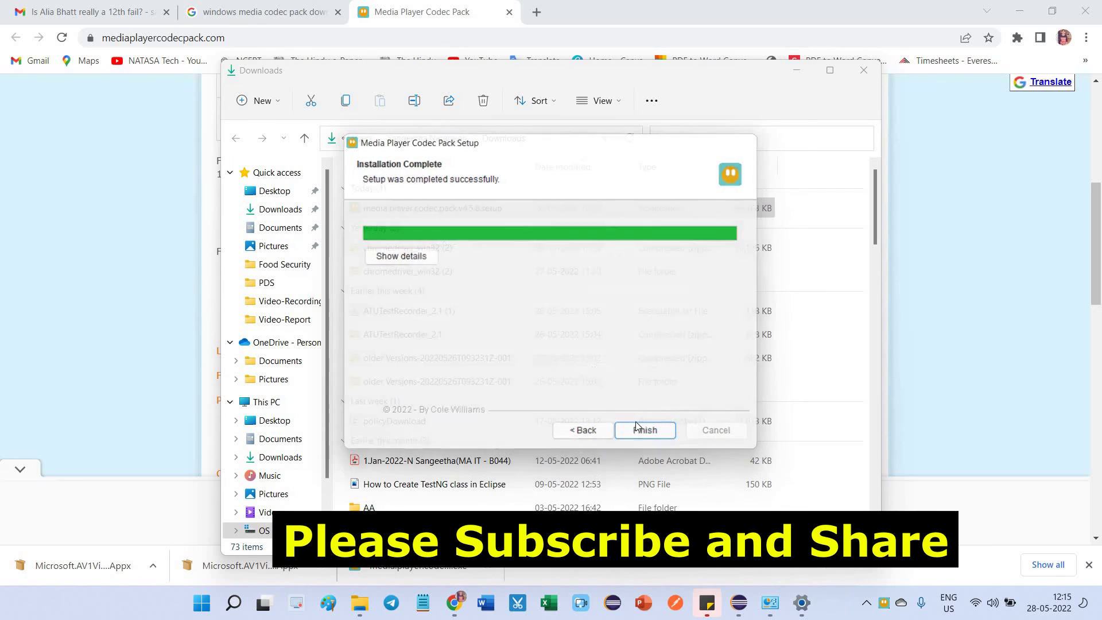
left_click(639, 426)
- Read through the file-association guide, collapsing its ad banner, then switch to the Video-Recordings Explorer window
left_click(1094, 166)
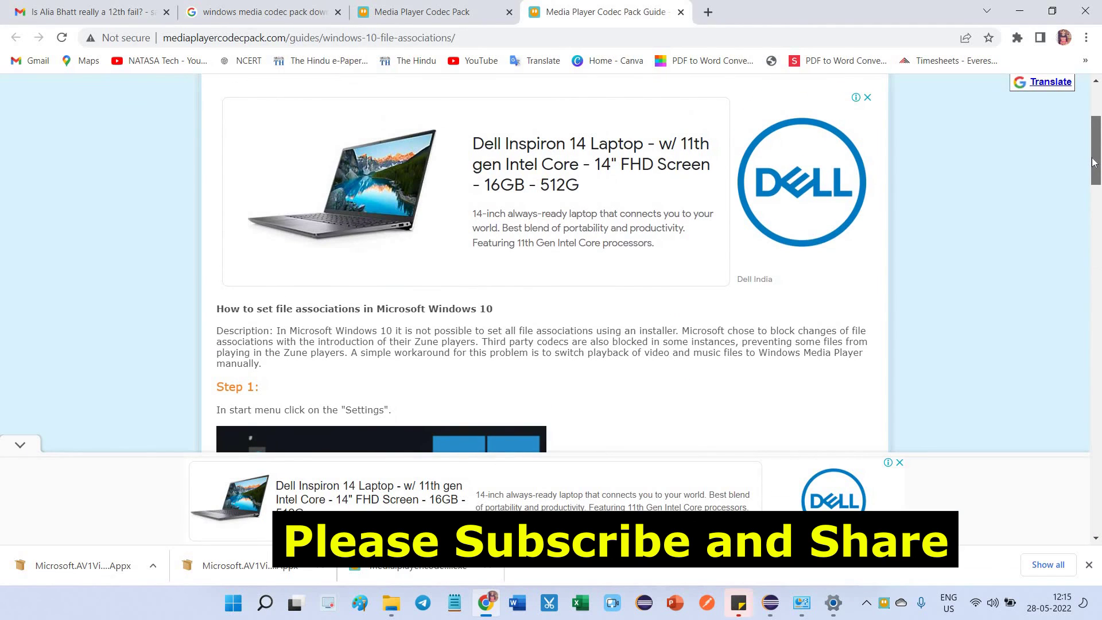
left_click_drag(1095, 192, 1100, 318)
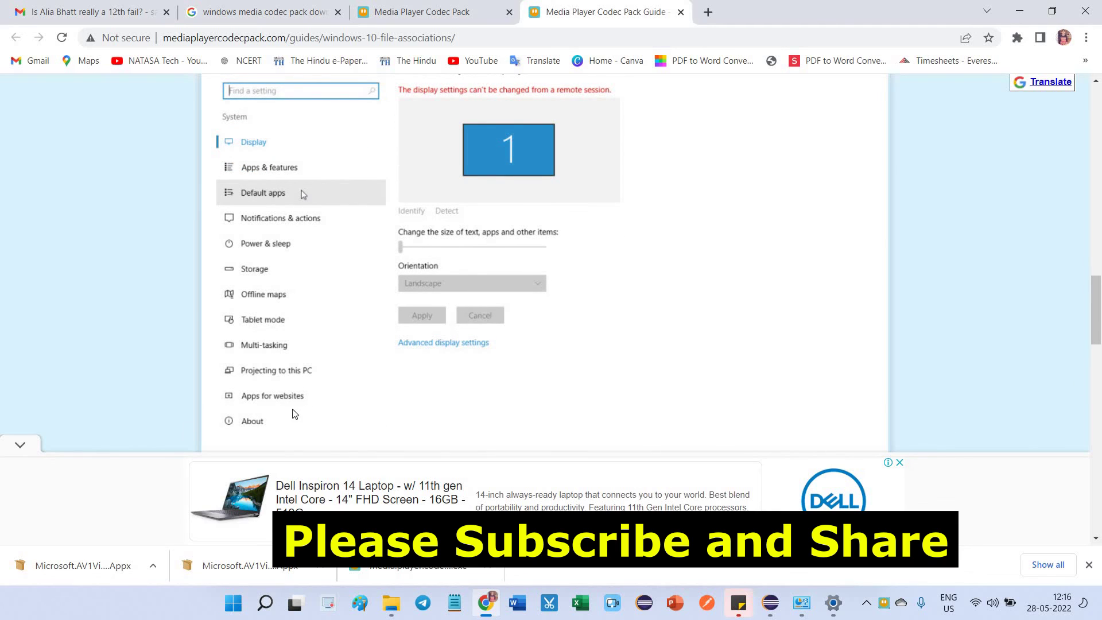
left_click(17, 448)
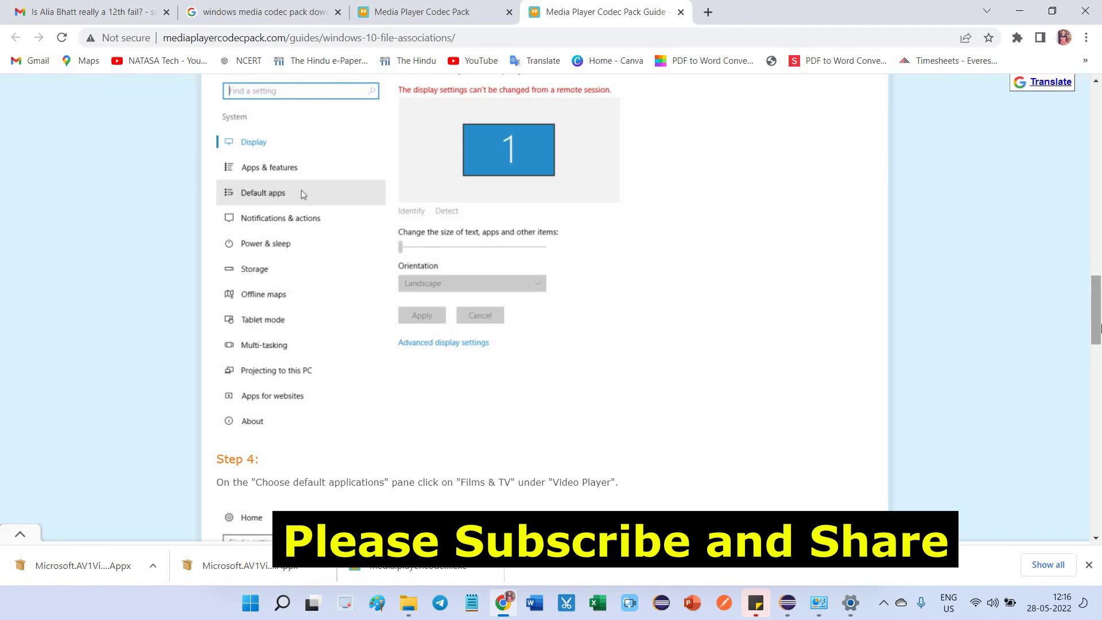
left_click_drag(1101, 295, 1101, 352)
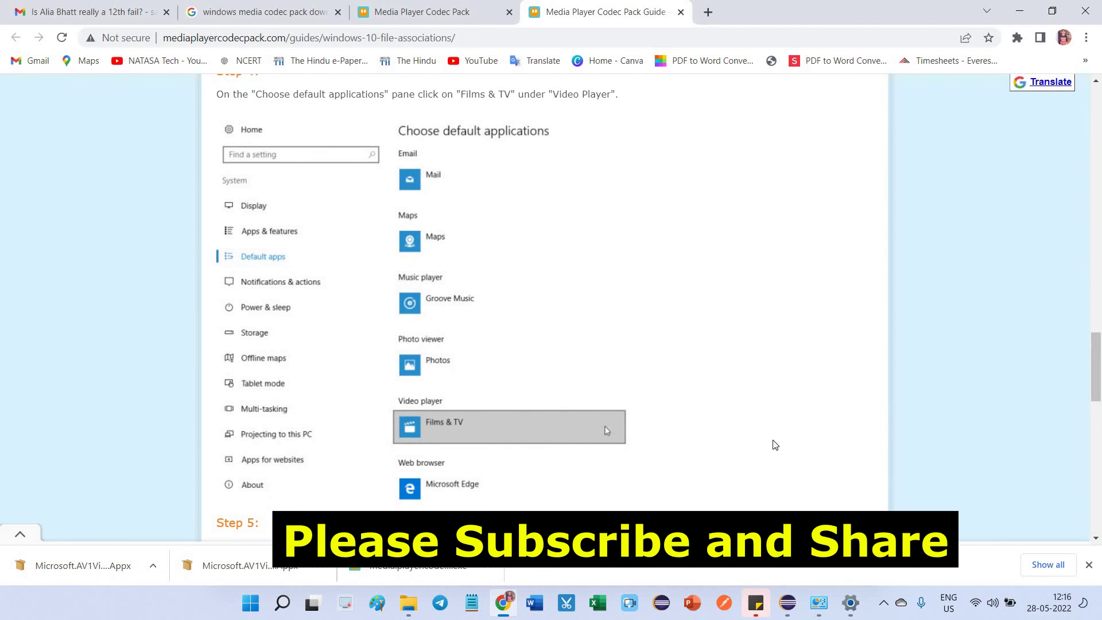
left_click_drag(1100, 407, 1100, 493)
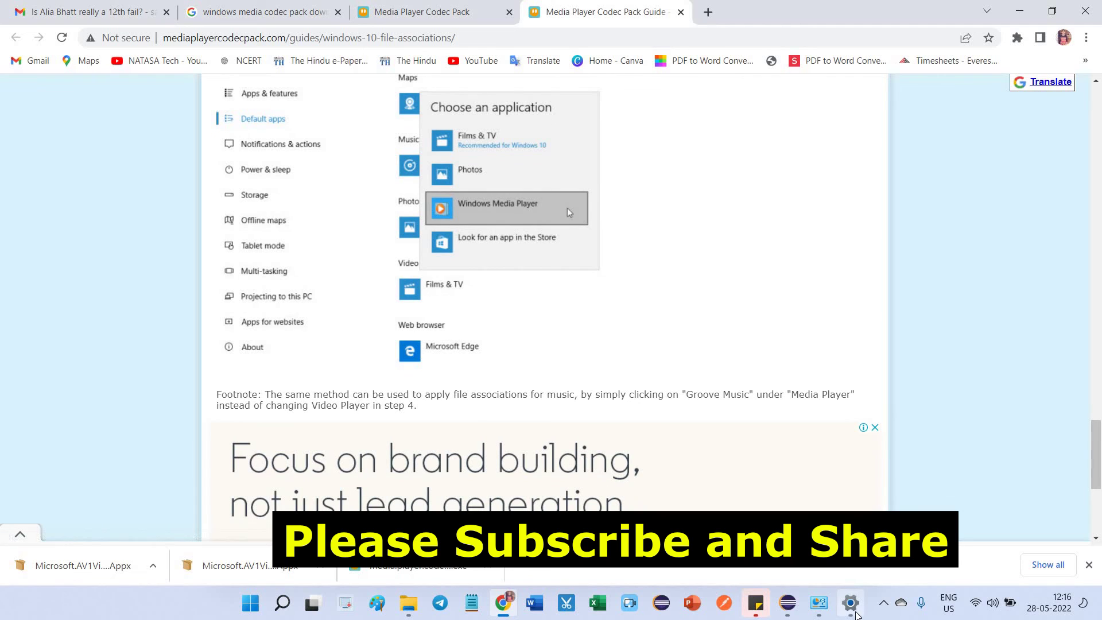
left_click(409, 603)
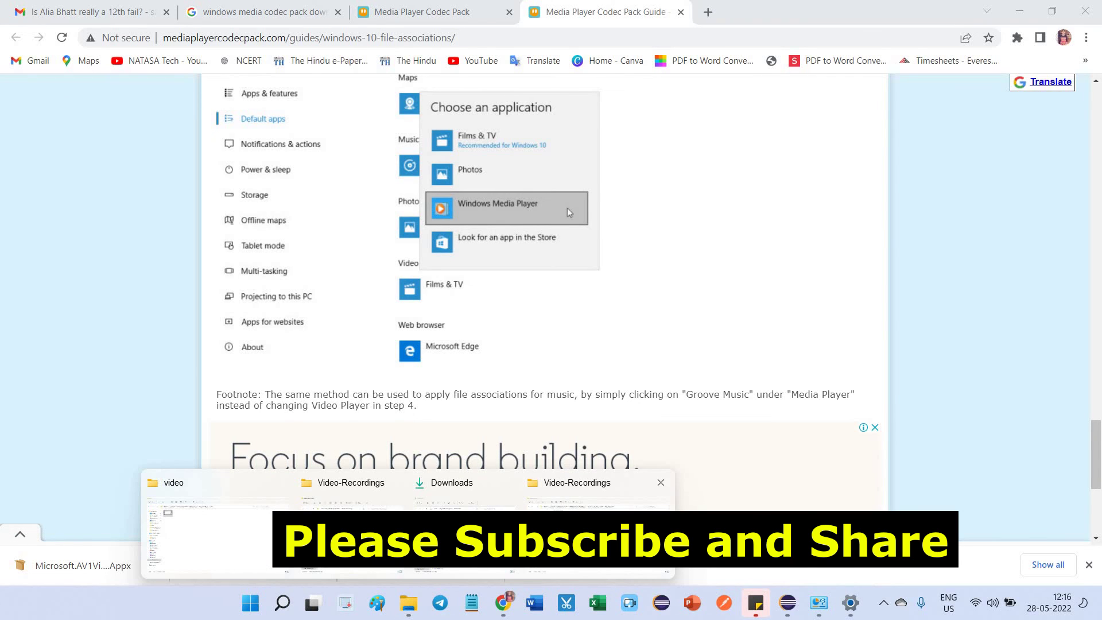
left_click(351, 488)
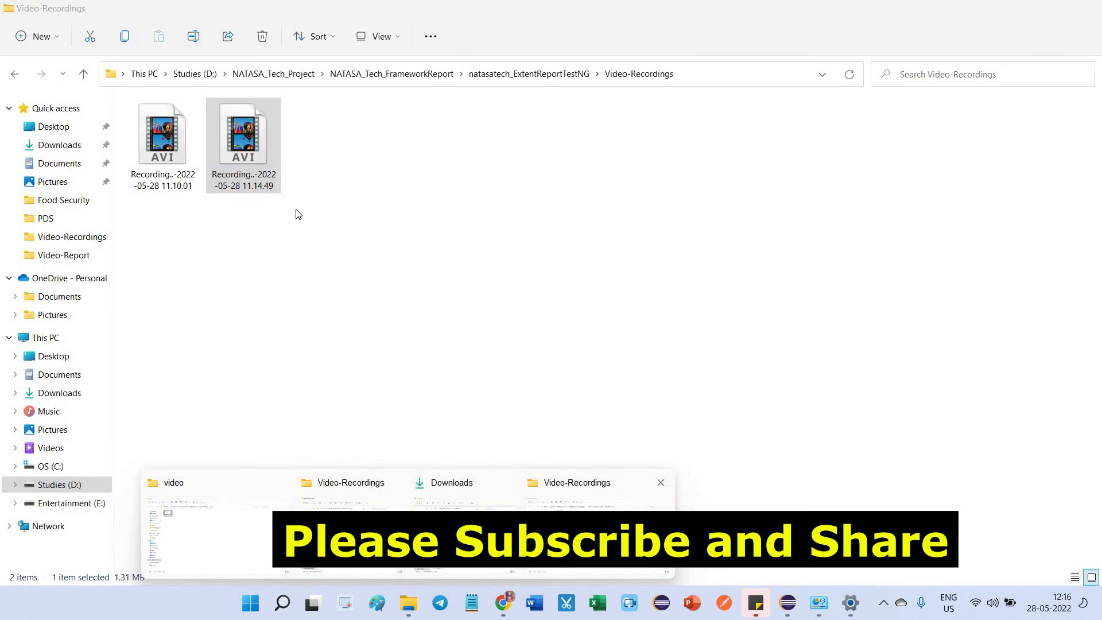
double_click(235, 142)
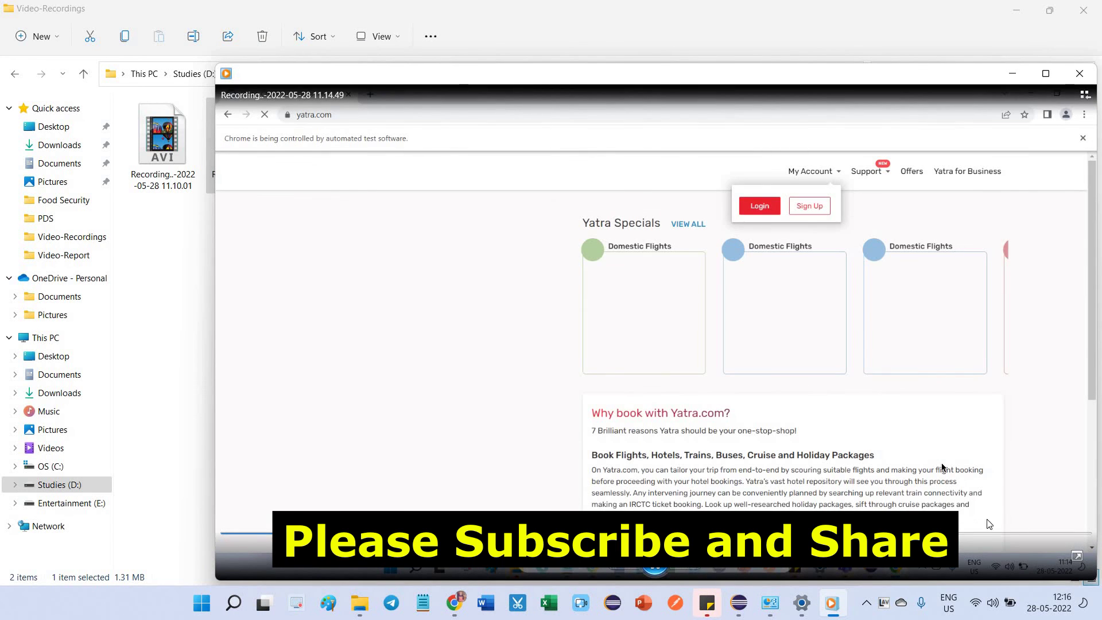
key("alt+F4")
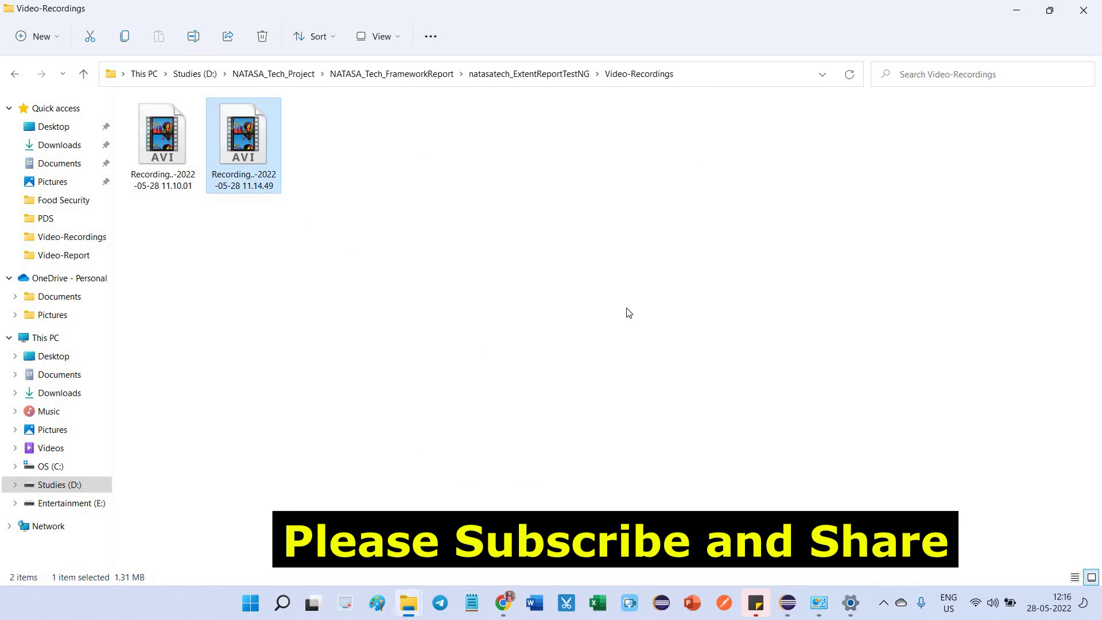